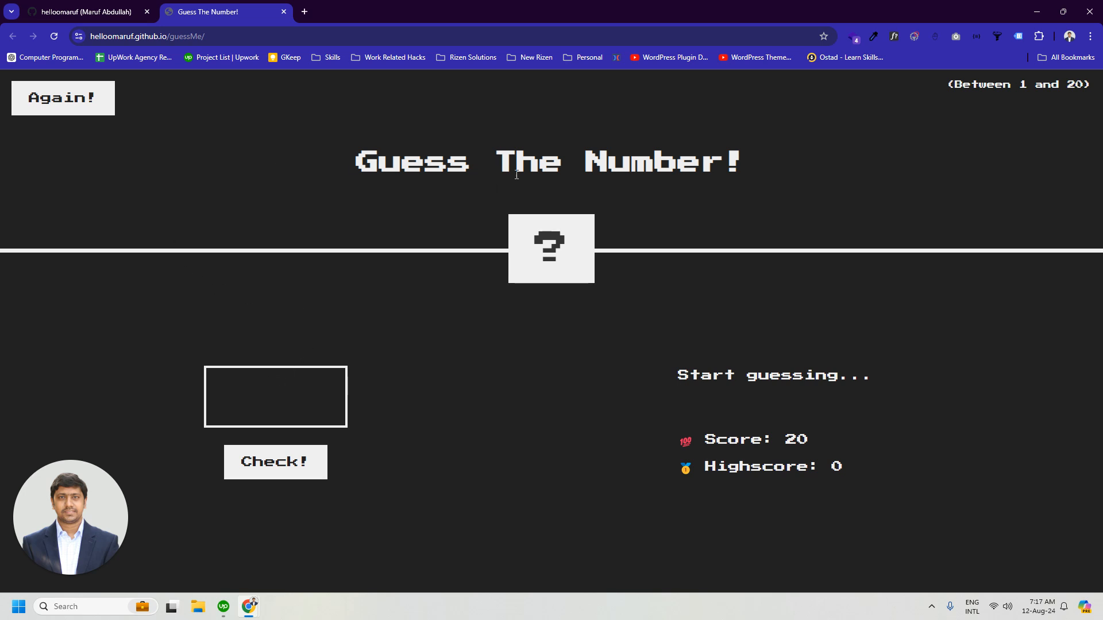
# - Enter 17 as the first guess in the number game and check it
pyautogui.moveTo(369, 168); pyautogui.dragTo(684, 164)
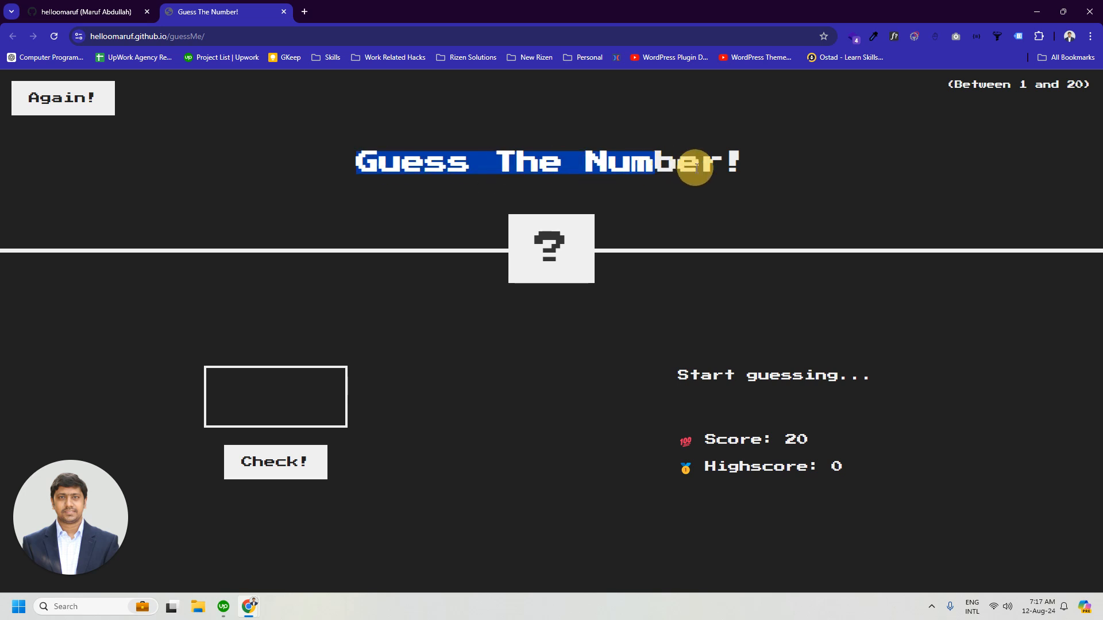
pyautogui.click(660, 168)
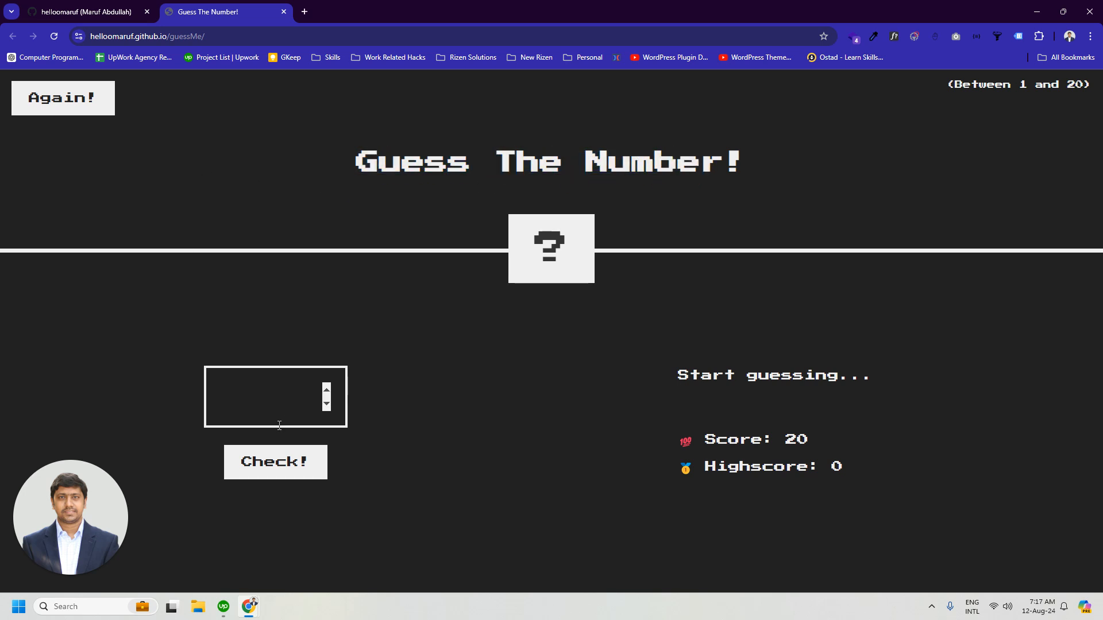
pyautogui.click(259, 392)
pyautogui.write('177')
pyautogui.press('BackSpace')
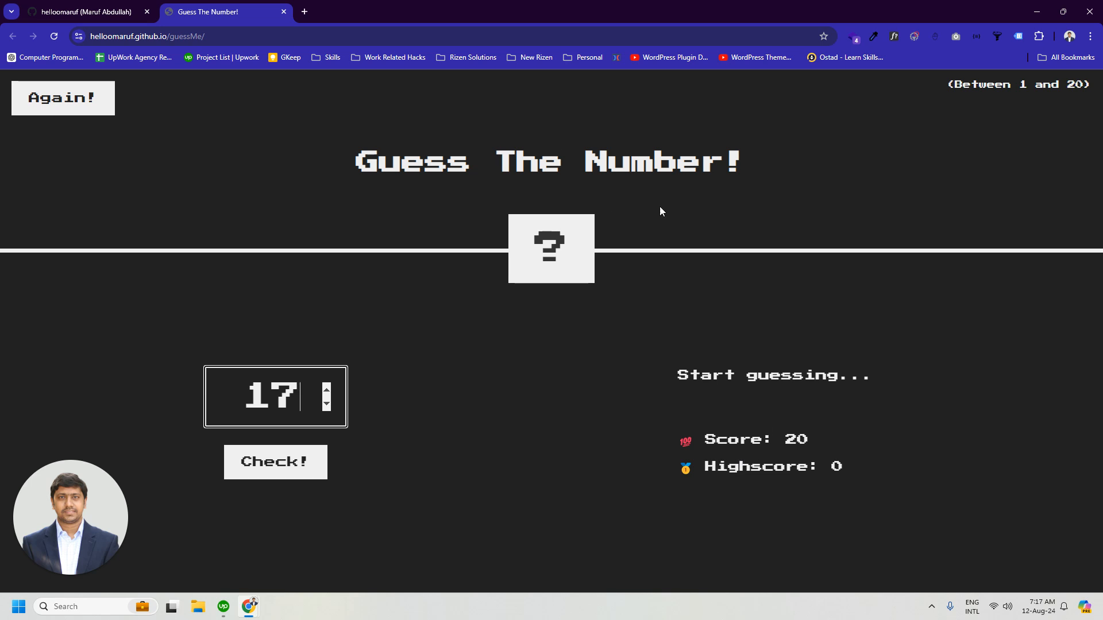
pyautogui.moveTo(969, 84); pyautogui.dragTo(1071, 96)
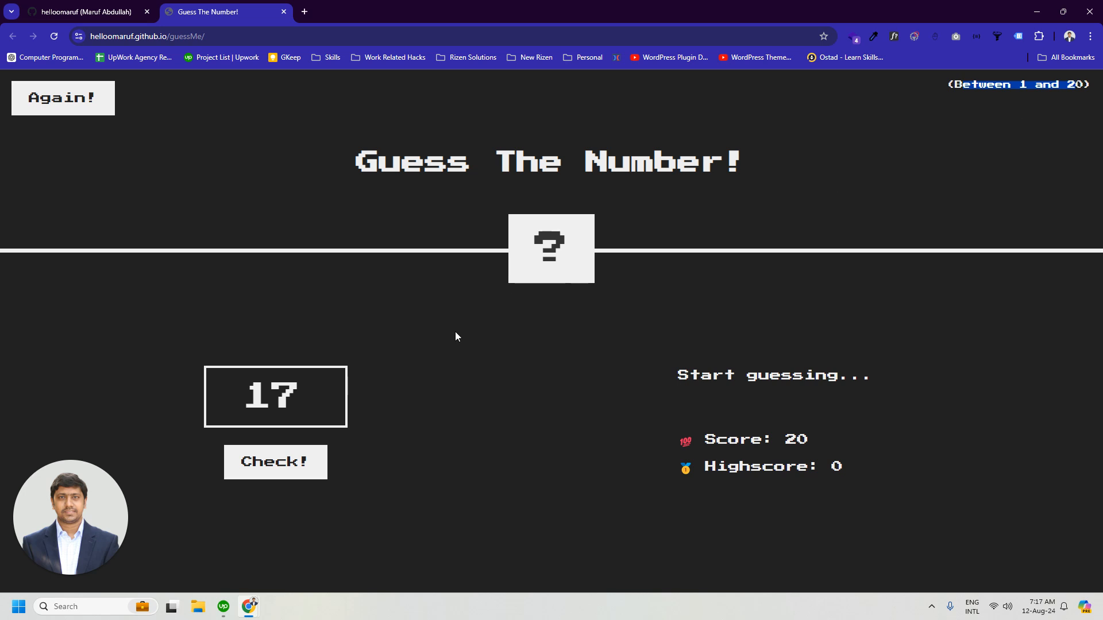
pyautogui.click(271, 464)
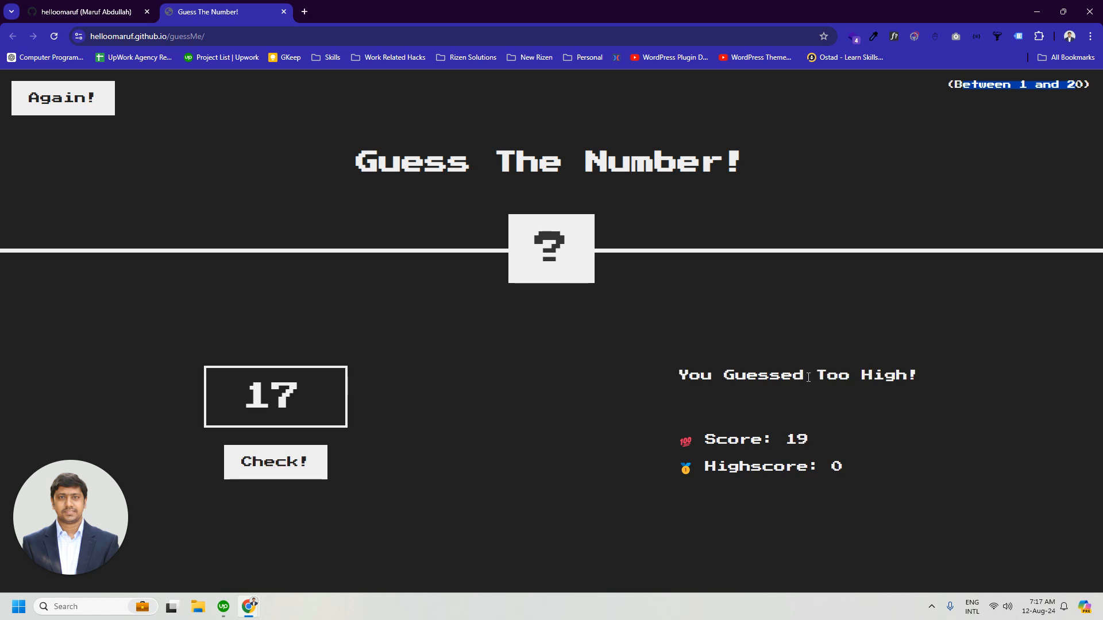
pyautogui.click(689, 372)
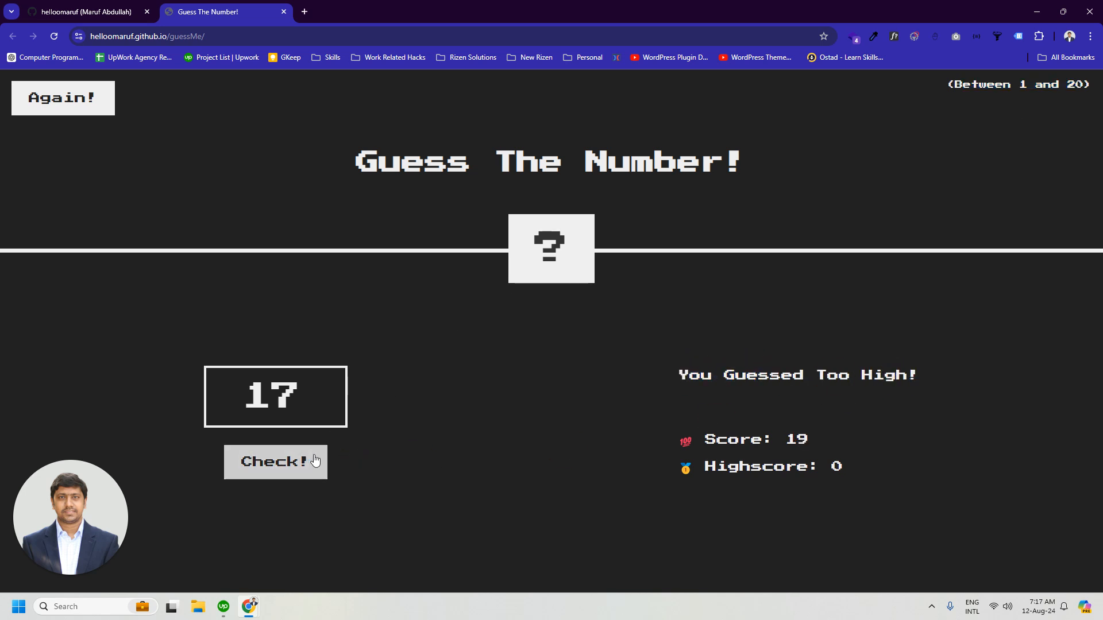
# - Lower the guess to 13 and check it
pyautogui.click(327, 405)
pyautogui.click(326, 405)
pyautogui.click(327, 405)
pyautogui.click(326, 405)
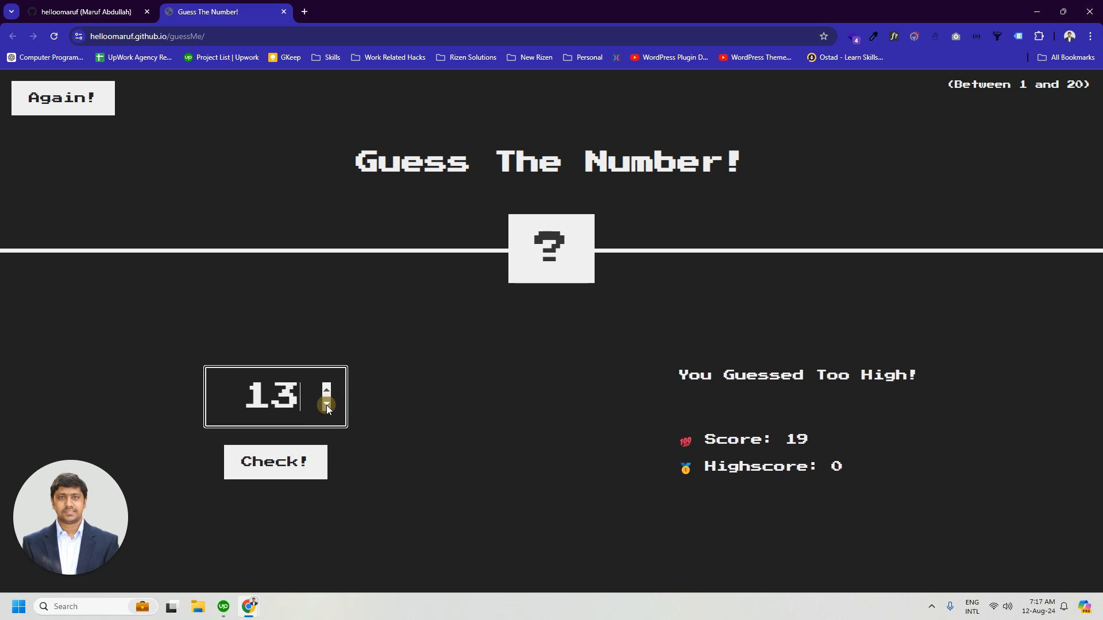
pyautogui.click(262, 470)
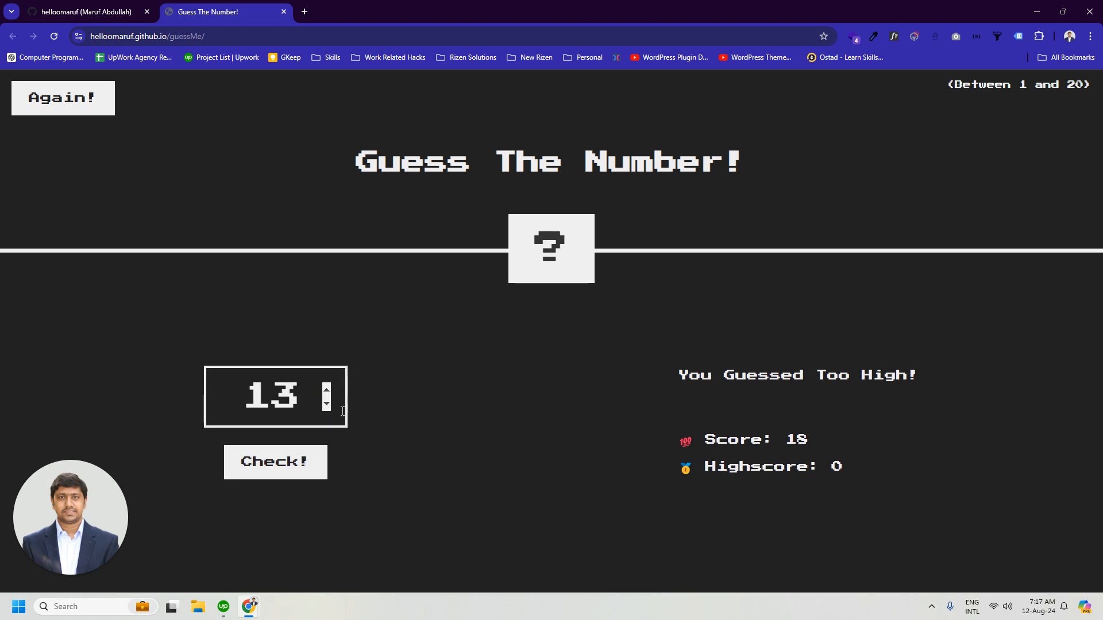
# - Lower the guess to 10 and check it
pyautogui.click(326, 405)
pyautogui.click(327, 405)
pyautogui.click(326, 405)
pyautogui.click(274, 459)
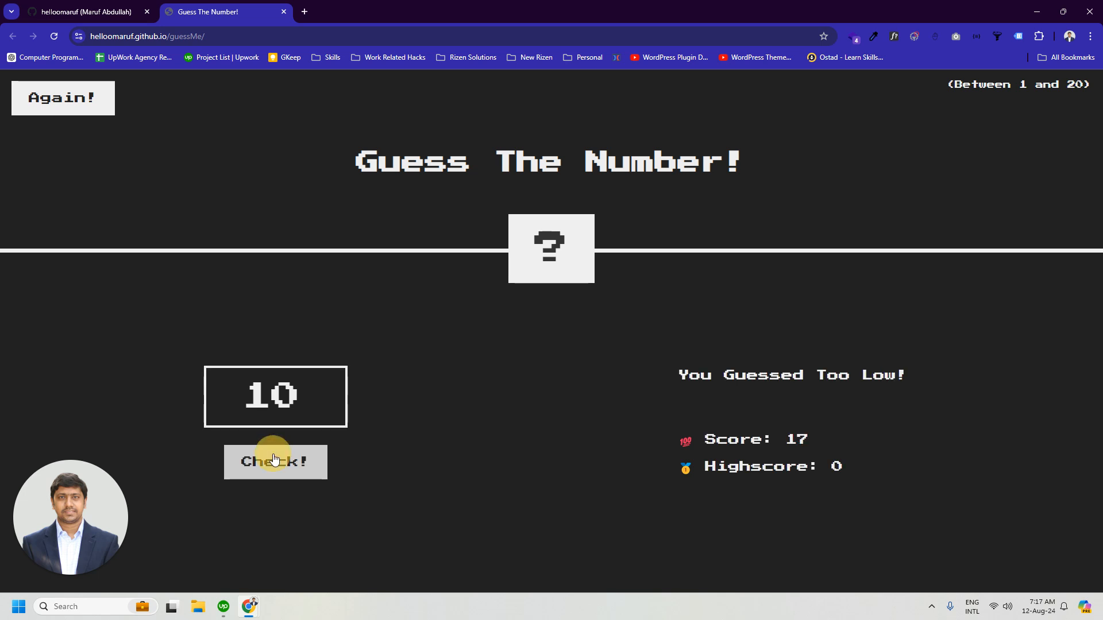
# - Raise the guess to 11 and check it, and repeat the check with 12
pyautogui.click(327, 390)
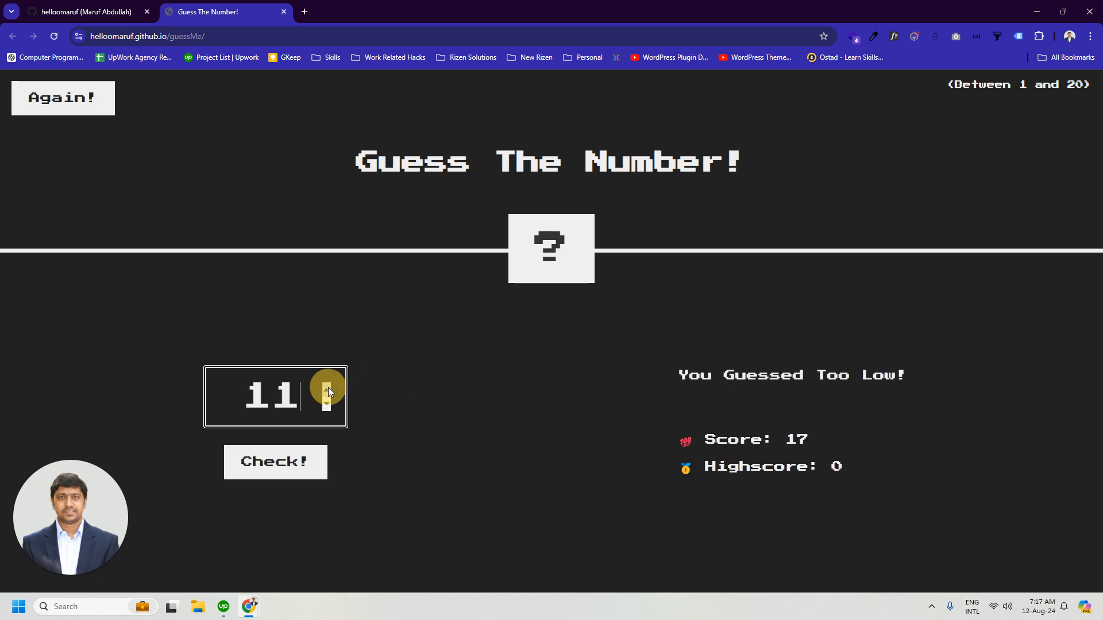
pyautogui.click(276, 464)
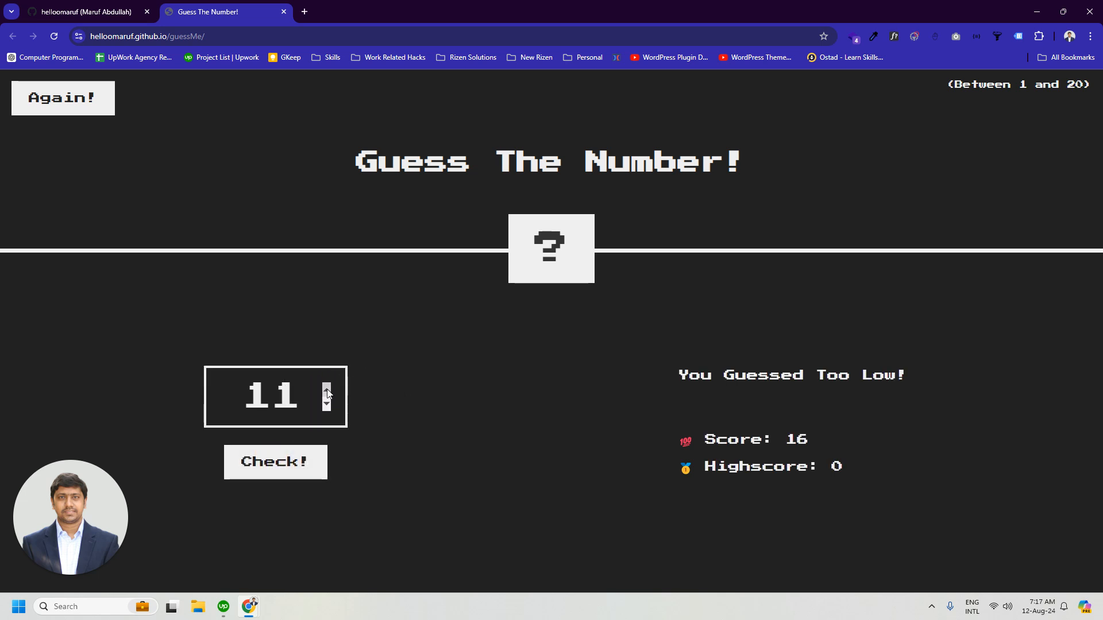
pyautogui.click(327, 390)
pyautogui.click(288, 462)
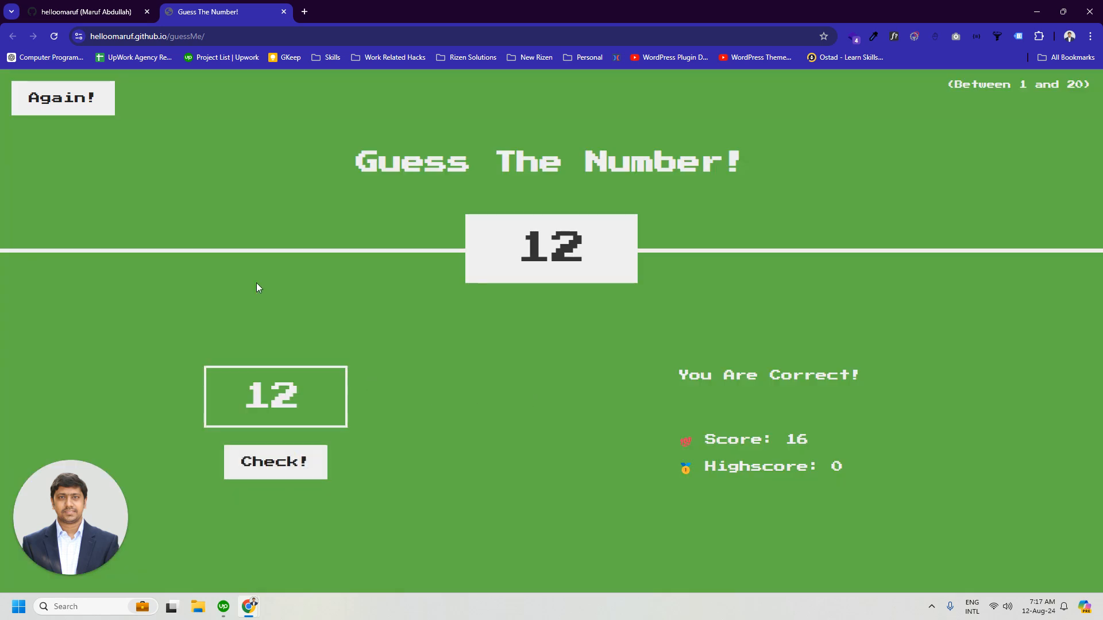
# - Restart the guessing game and highlight the page's full web address
pyautogui.click(83, 109)
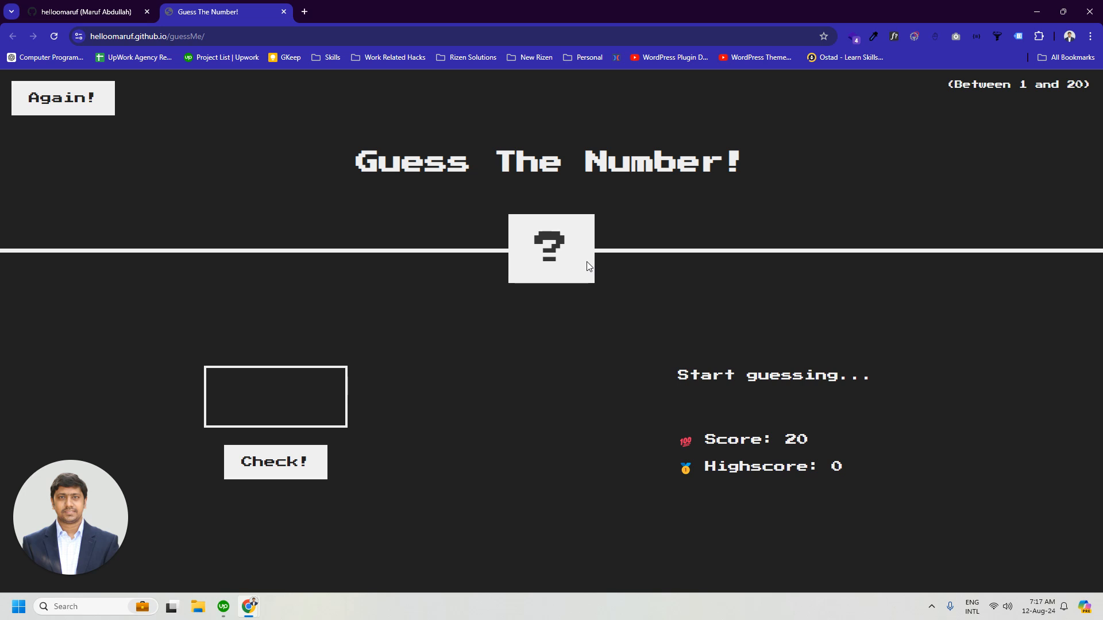
pyautogui.click(258, 36)
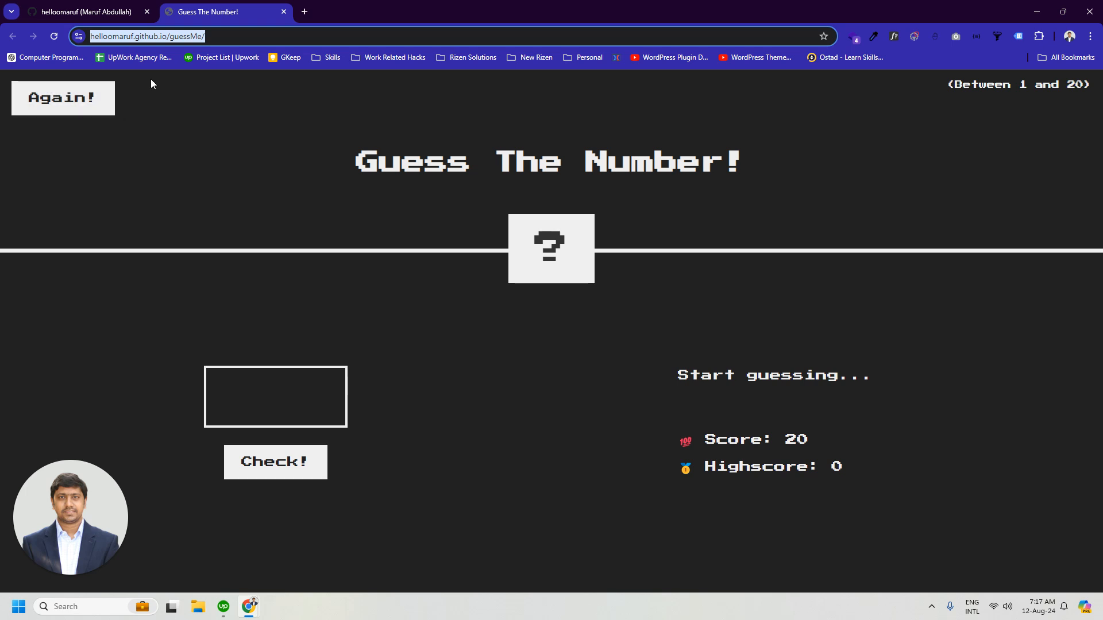
pyautogui.moveTo(231, 36); pyautogui.dragTo(86, 35)
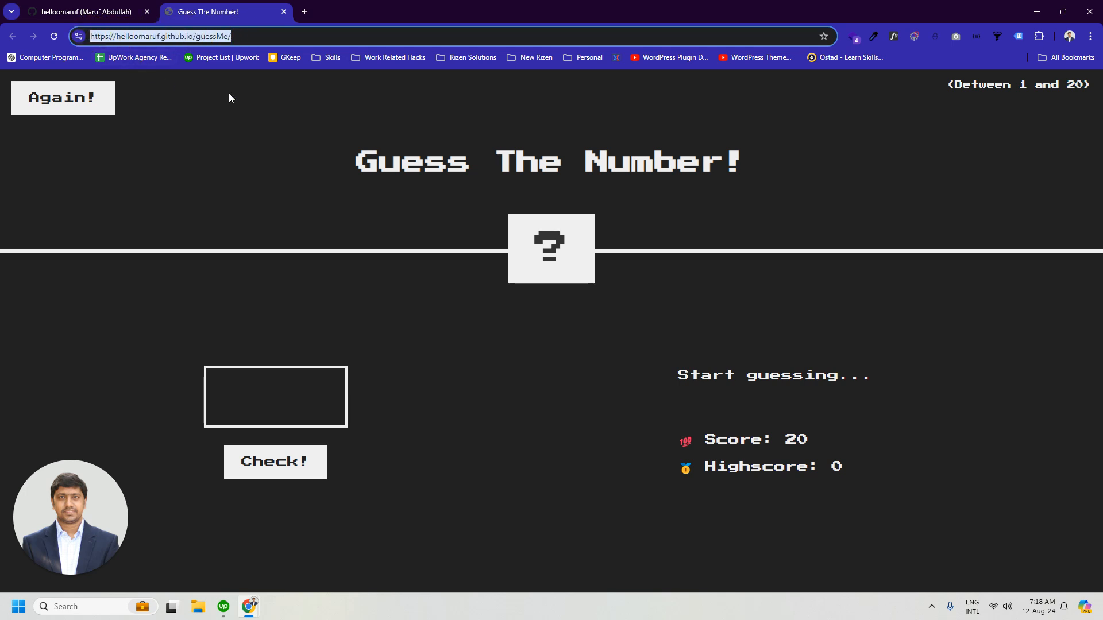
pyautogui.moveTo(261, 33); pyautogui.dragTo(88, 37)
# - Switch to the GitHub profile and open the Pages settings of the Responsive-Hamburger-Menu-For-CF repository
pyautogui.click(99, 8)
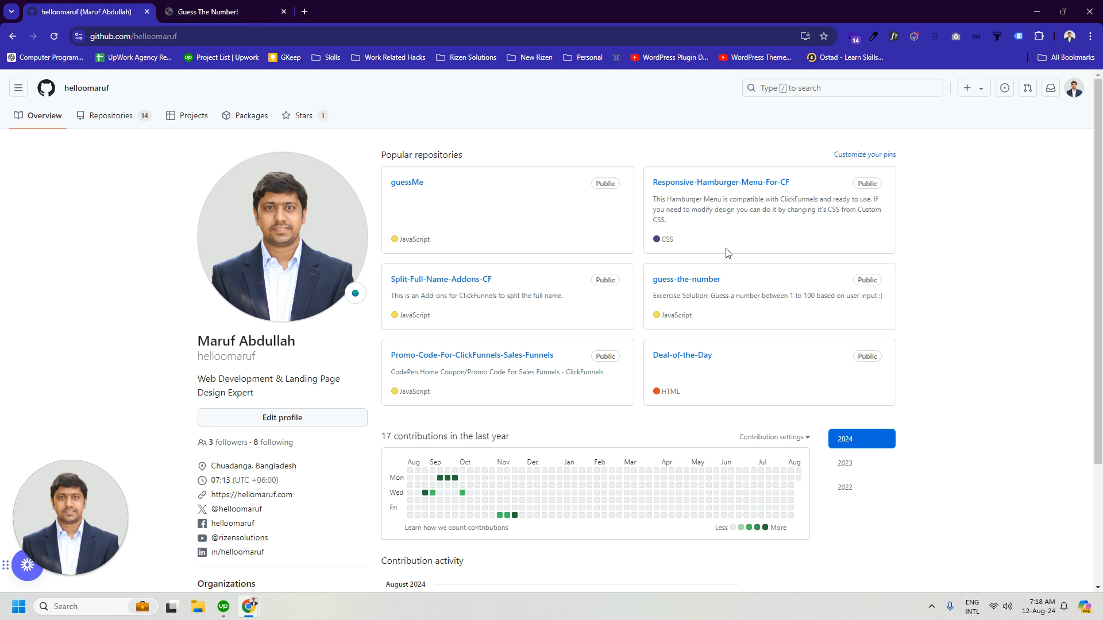
pyautogui.click(743, 184)
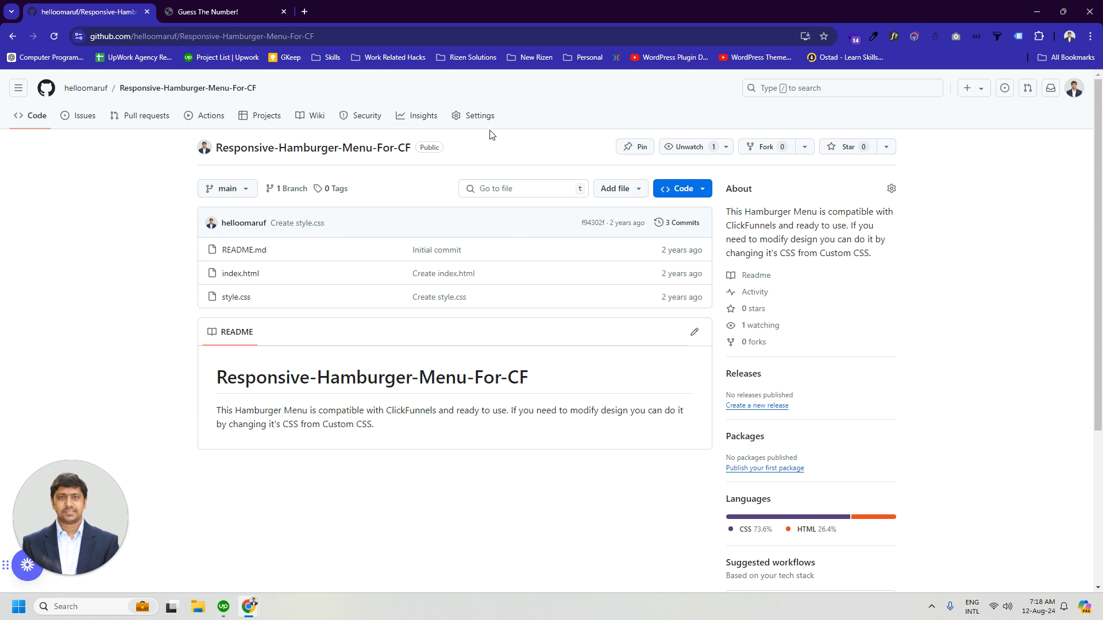
pyautogui.click(478, 117)
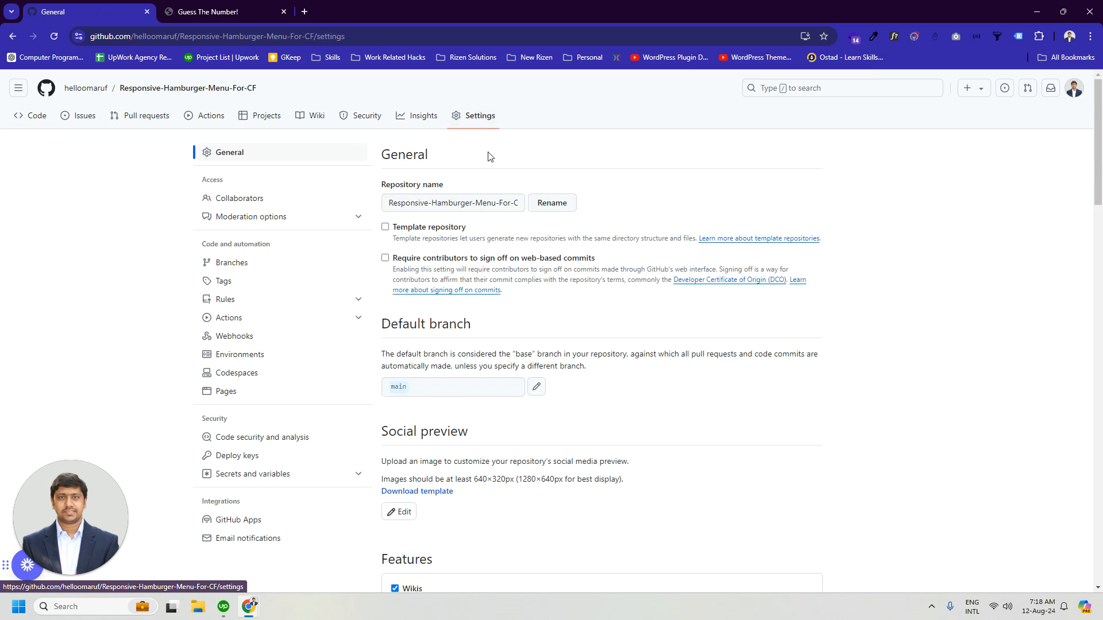
pyautogui.click(228, 392)
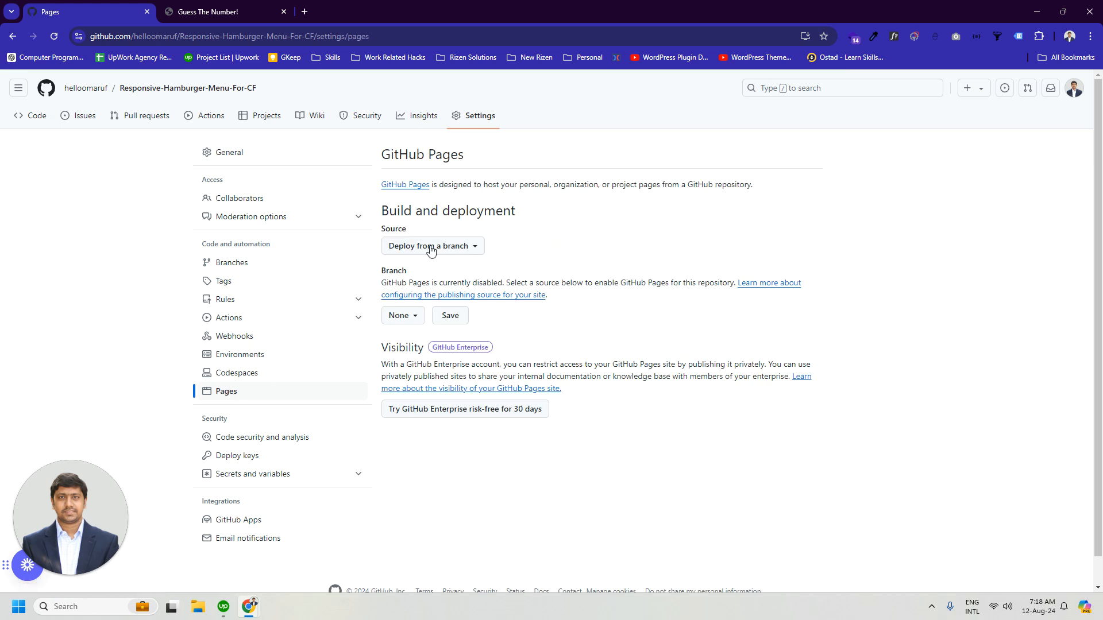
# - Set the GitHub Pages source to the main branch with the / (root) folder and save it
pyautogui.scroll(-1, 411, 212)
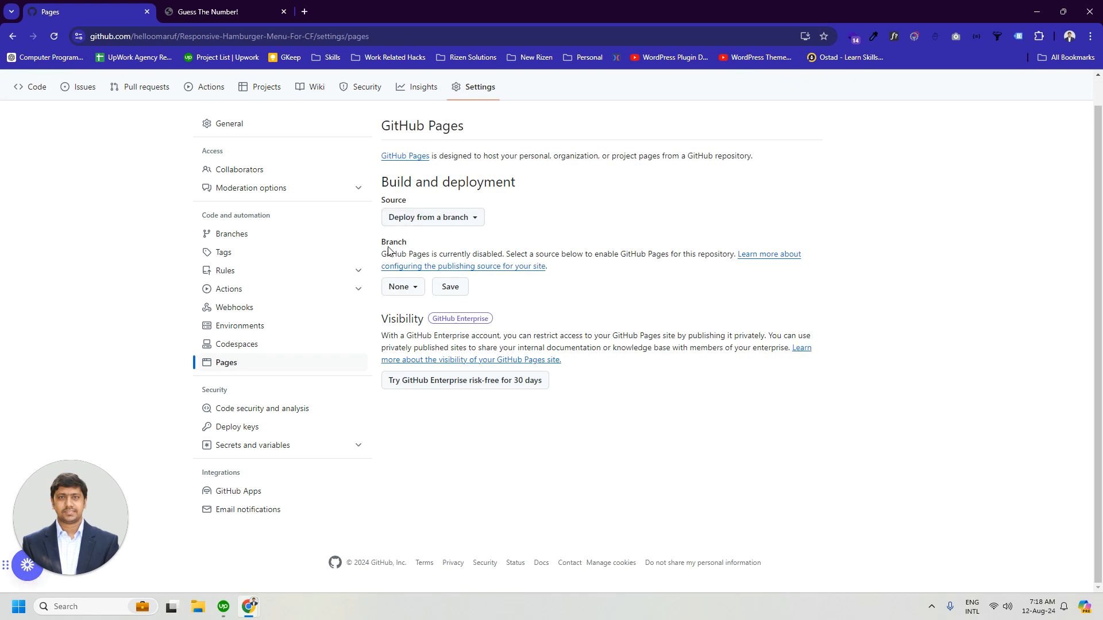
pyautogui.click(408, 291)
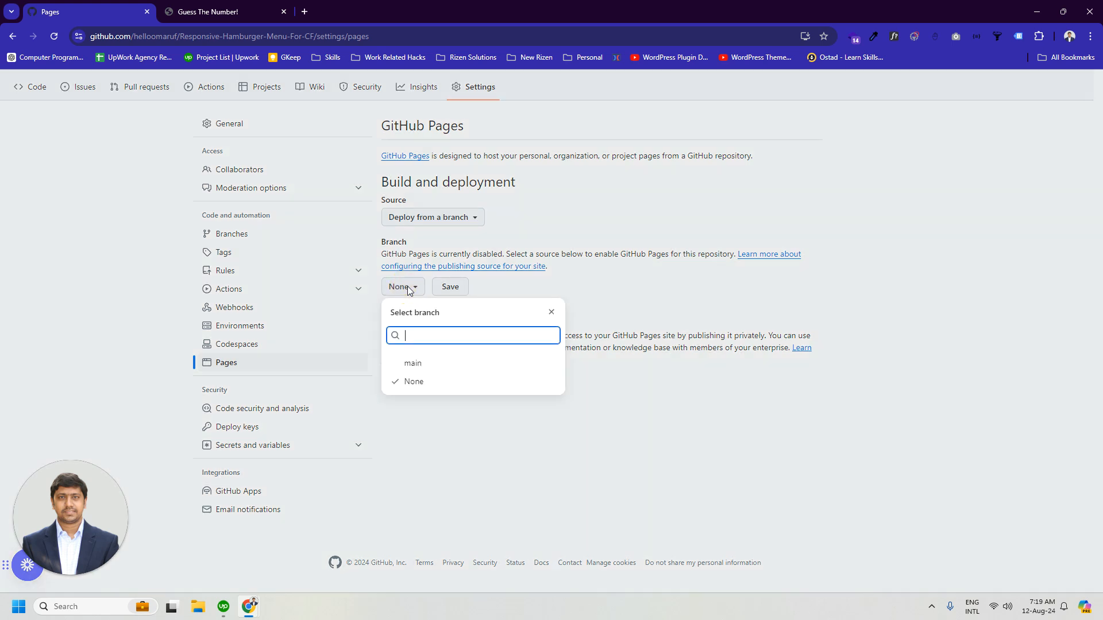
pyautogui.click(418, 370)
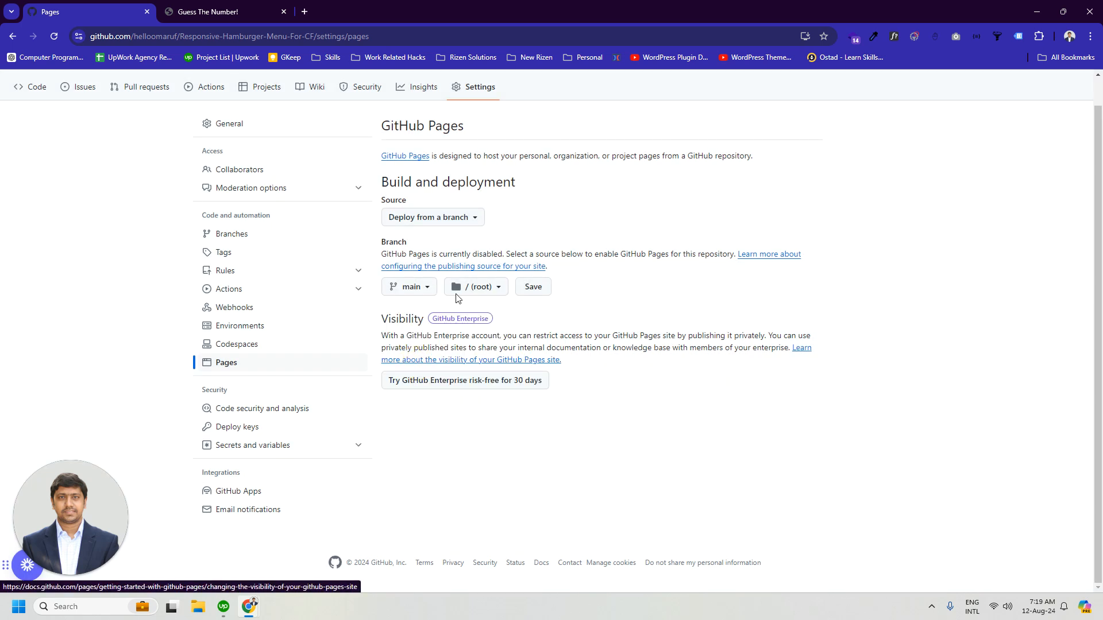
pyautogui.click(487, 289)
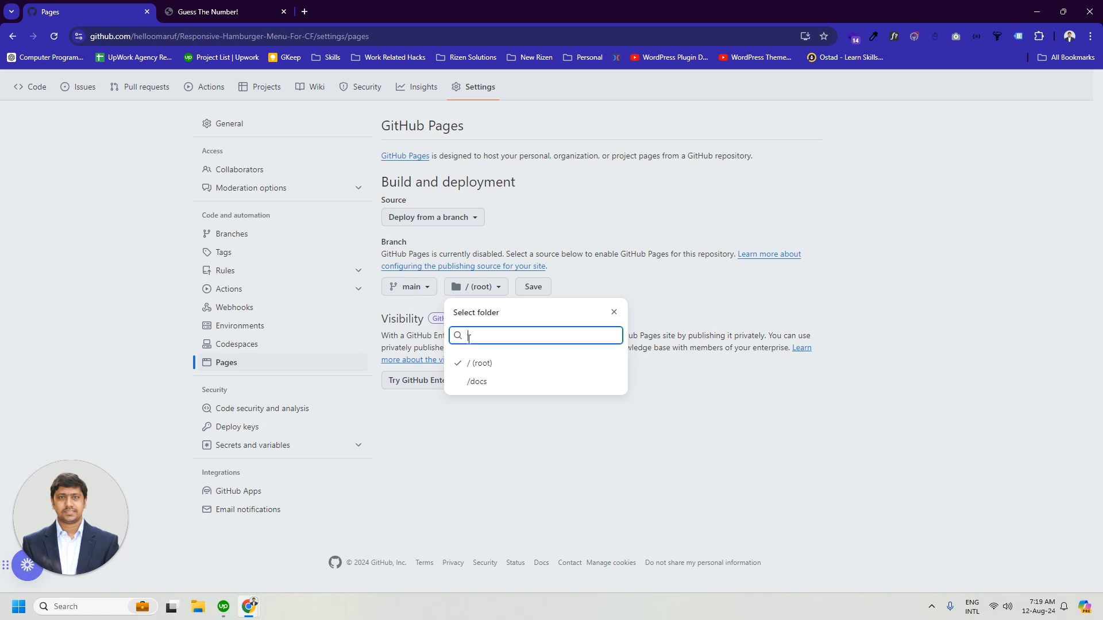
pyautogui.click(484, 364)
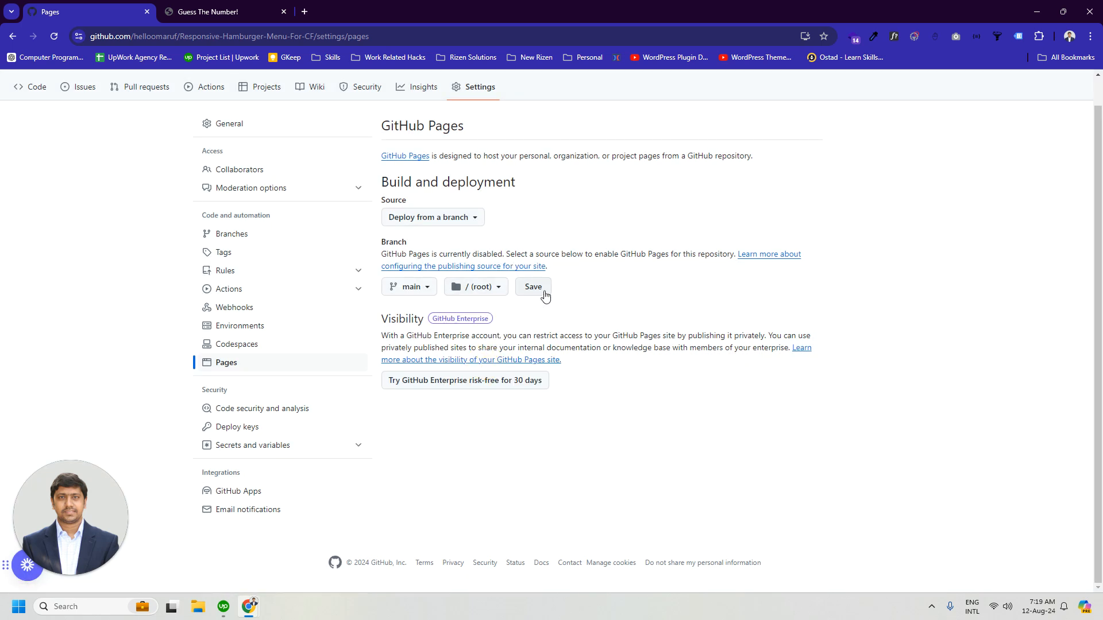
pyautogui.click(535, 290)
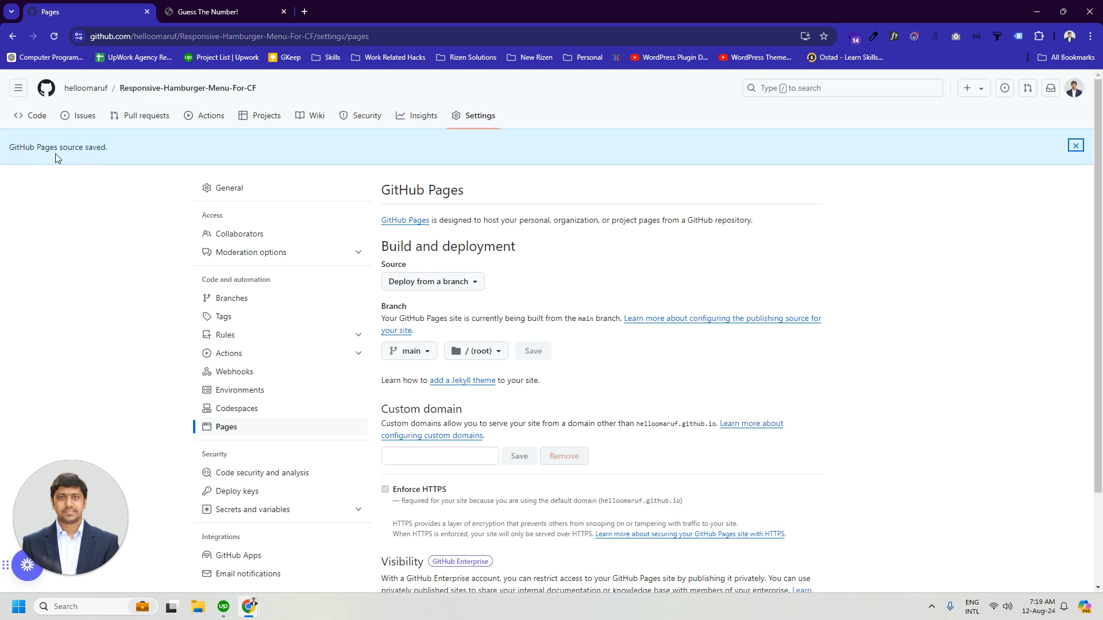
# - Check the pages build and deployment details from the repository's latest commit status
pyautogui.click(32, 118)
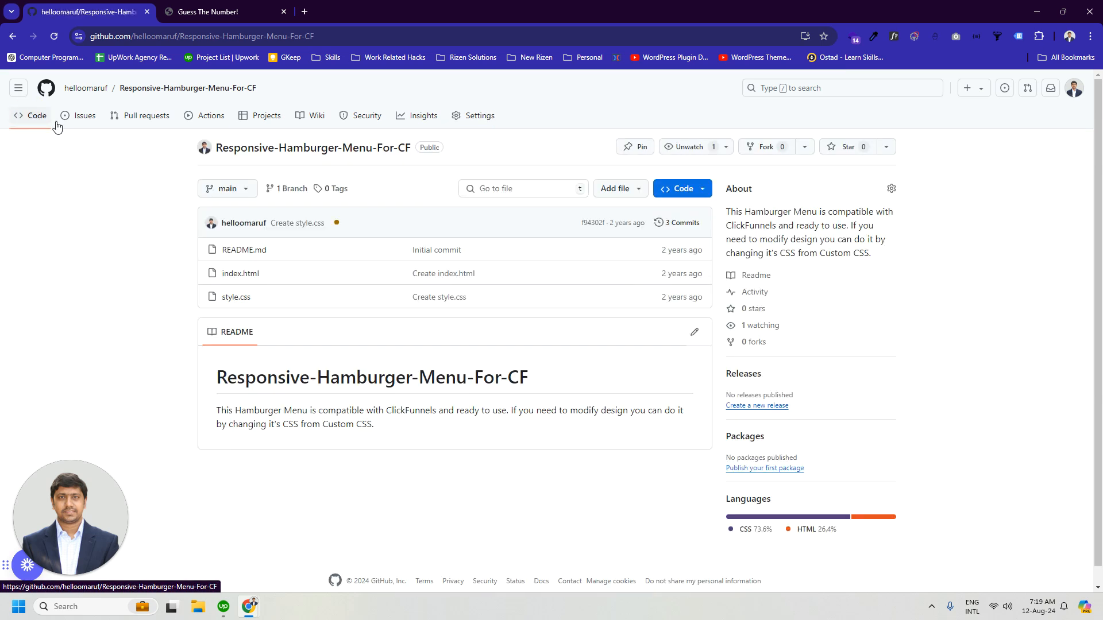
pyautogui.click(337, 223)
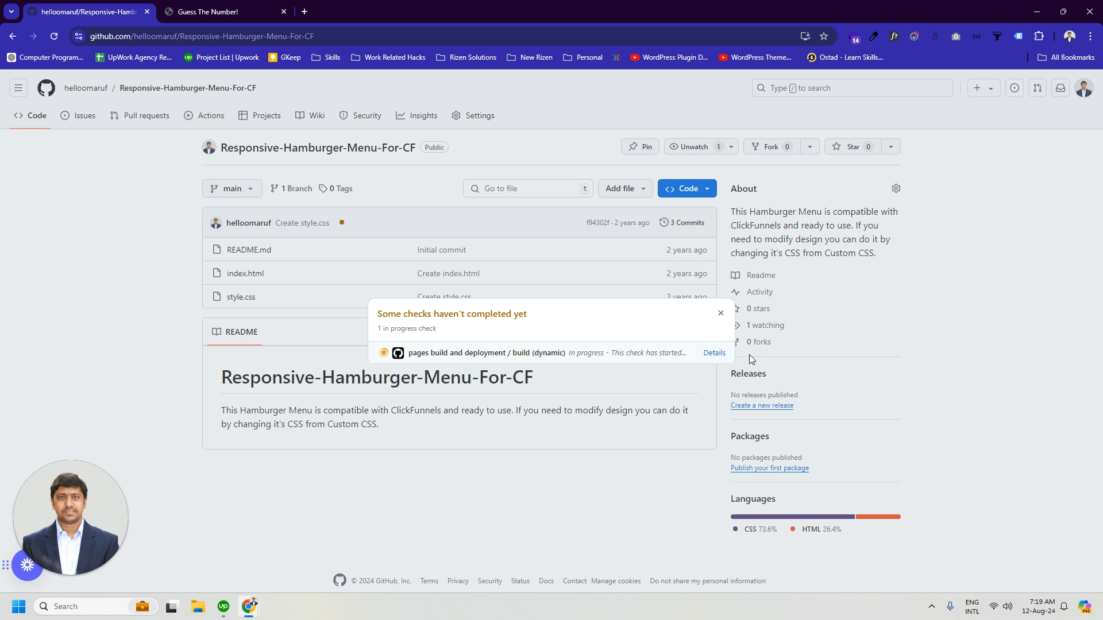
pyautogui.click(714, 355)
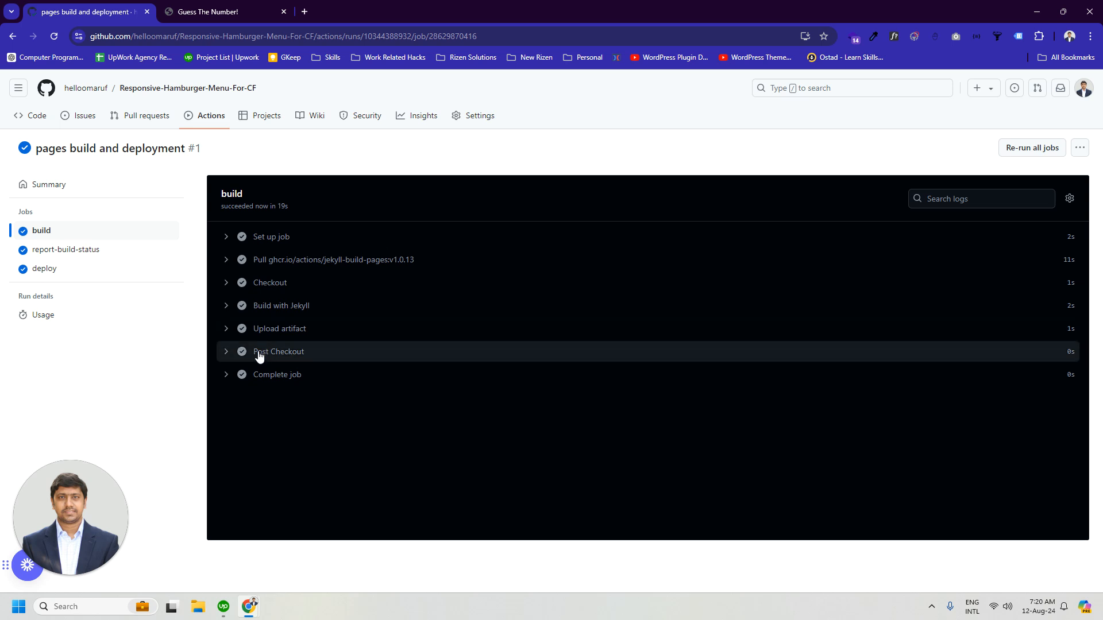
# - Return to the repository's Pages settings and visit the live site
pyautogui.click(468, 118)
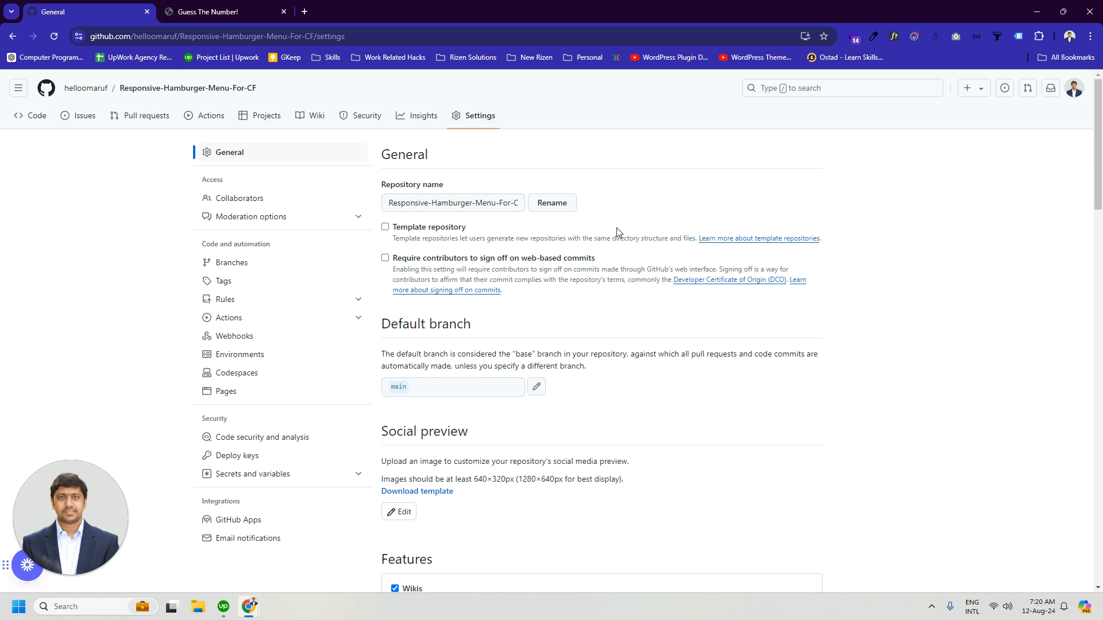
pyautogui.click(214, 392)
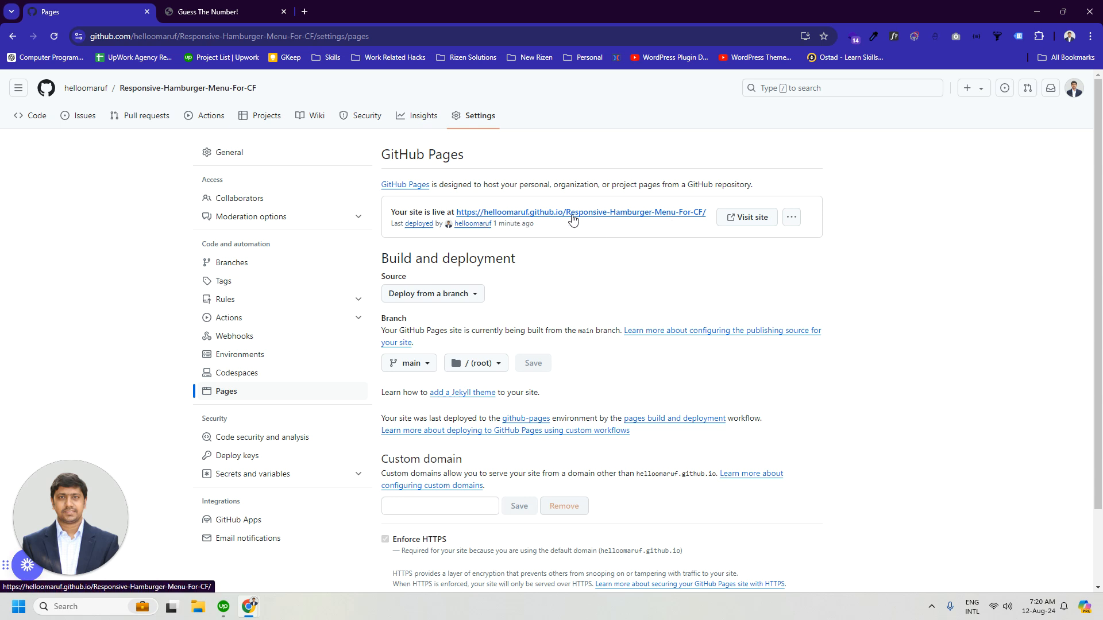
pyautogui.click(752, 217)
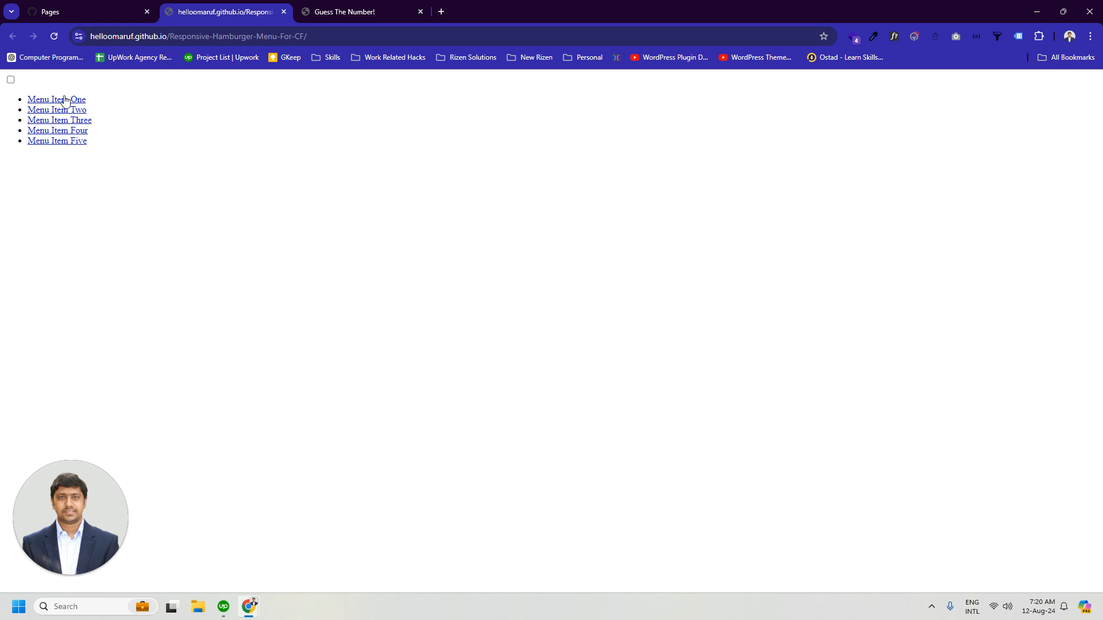
# - Compare the Pages settings with the published site, and examine the site's menu items and web address
pyautogui.click(115, 9)
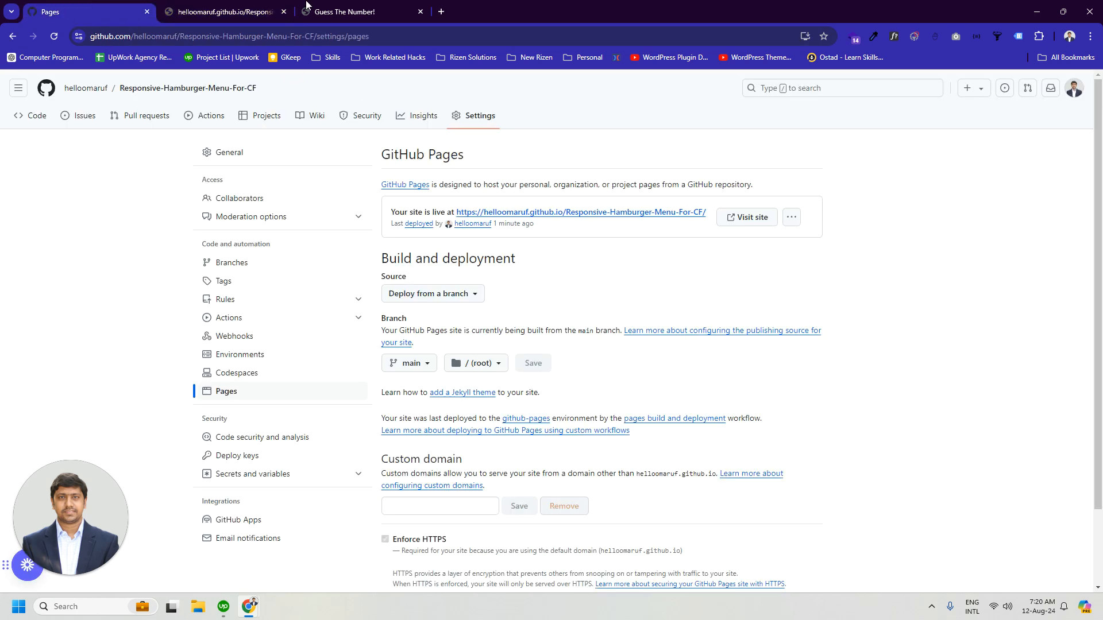
pyautogui.click(197, 10)
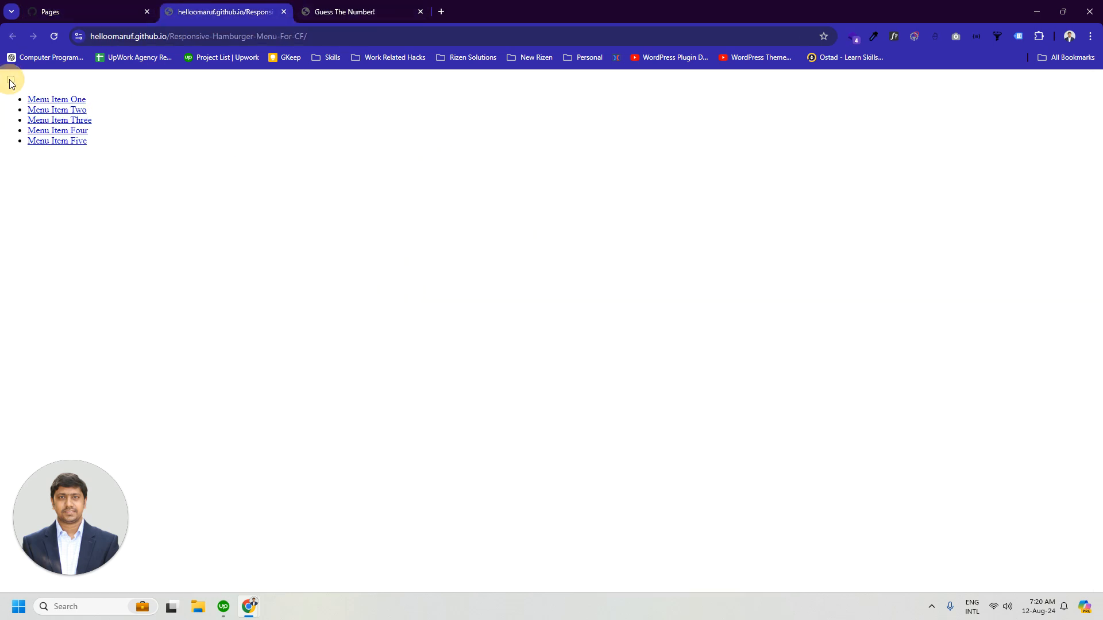
pyautogui.moveTo(86, 194); pyautogui.dragTo(20, 101)
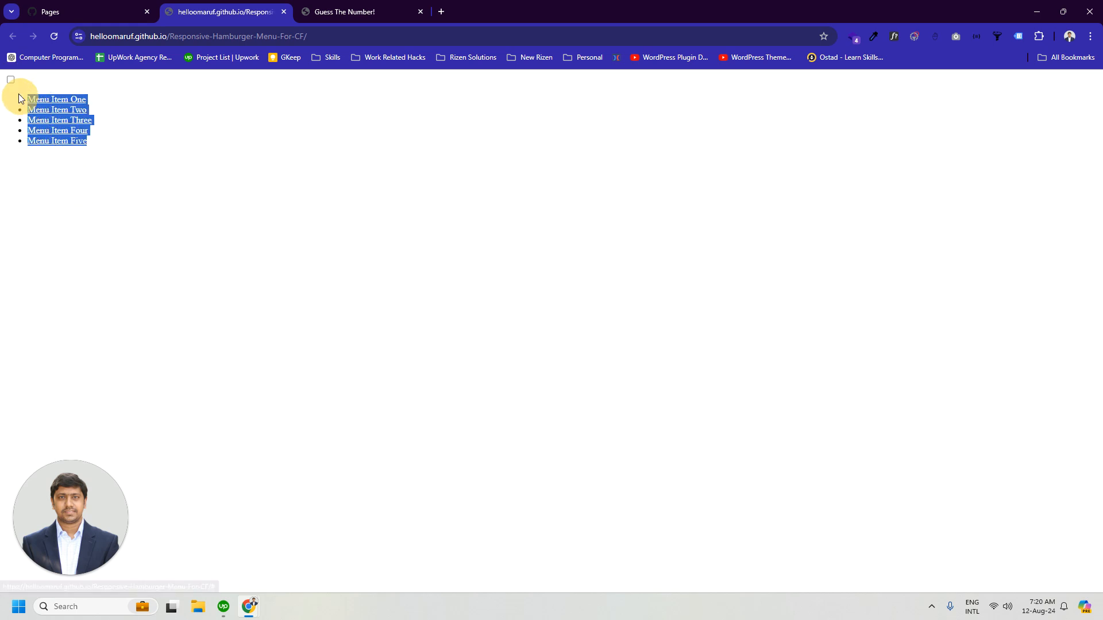
pyautogui.moveTo(277, 37); pyautogui.dragTo(318, 35)
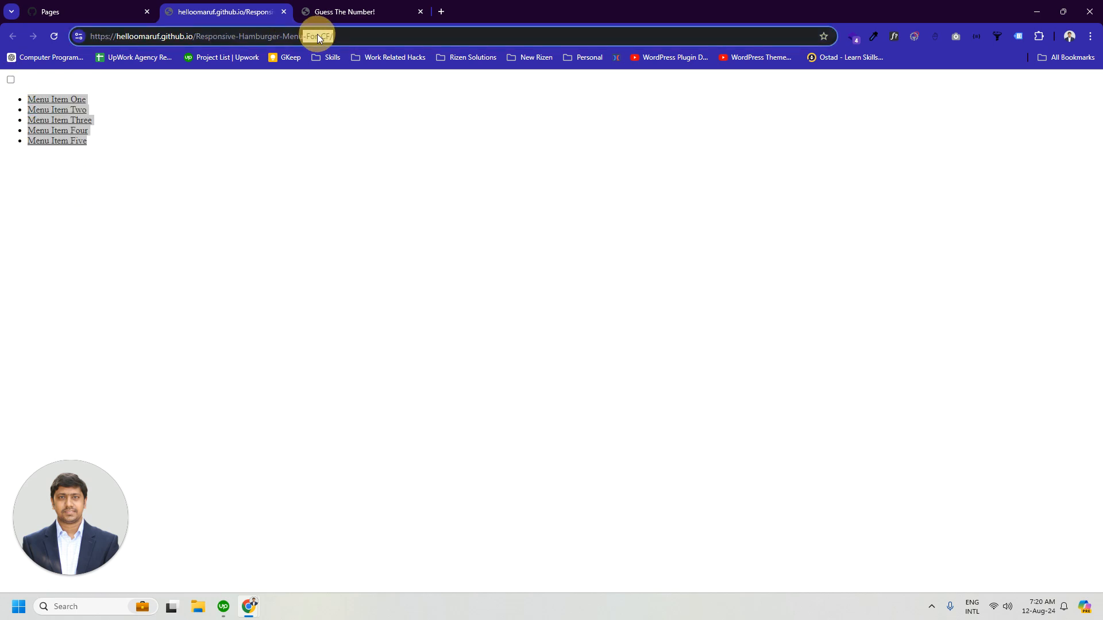
# - Examine the repository-name part of the published site's web address and the list of menu items on the page
pyautogui.click(96, 170)
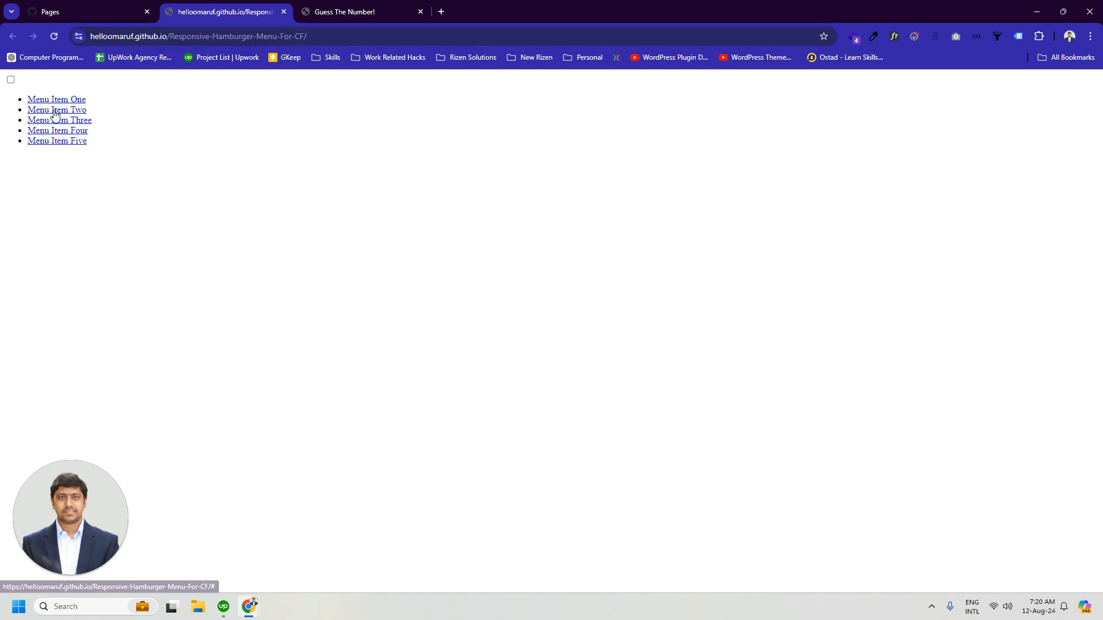
pyautogui.moveTo(308, 36); pyautogui.dragTo(229, 36)
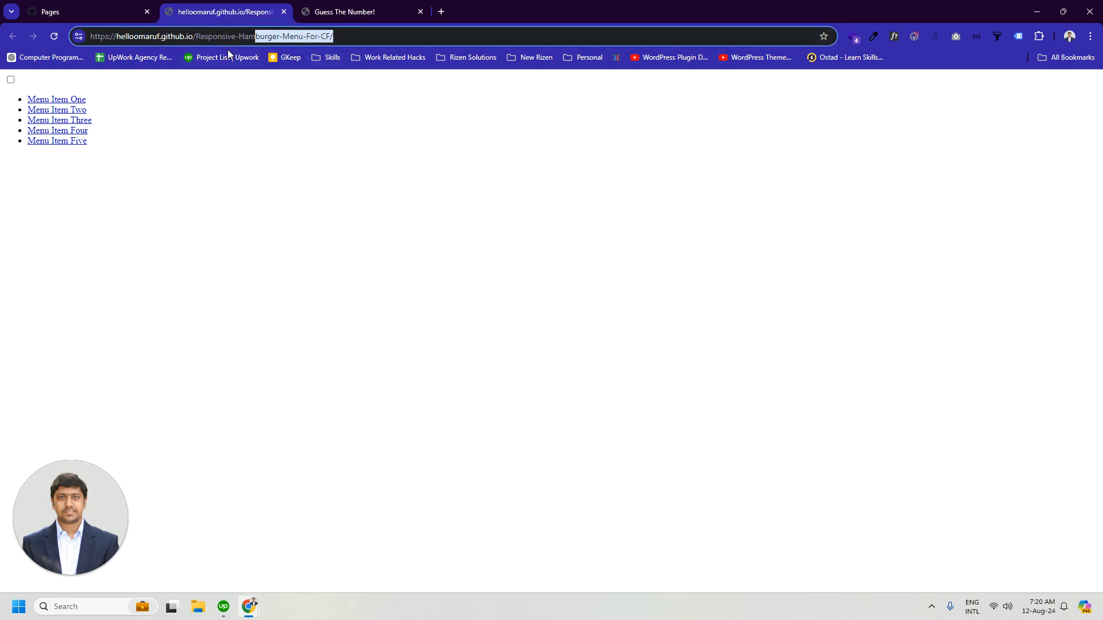
pyautogui.click(162, 135)
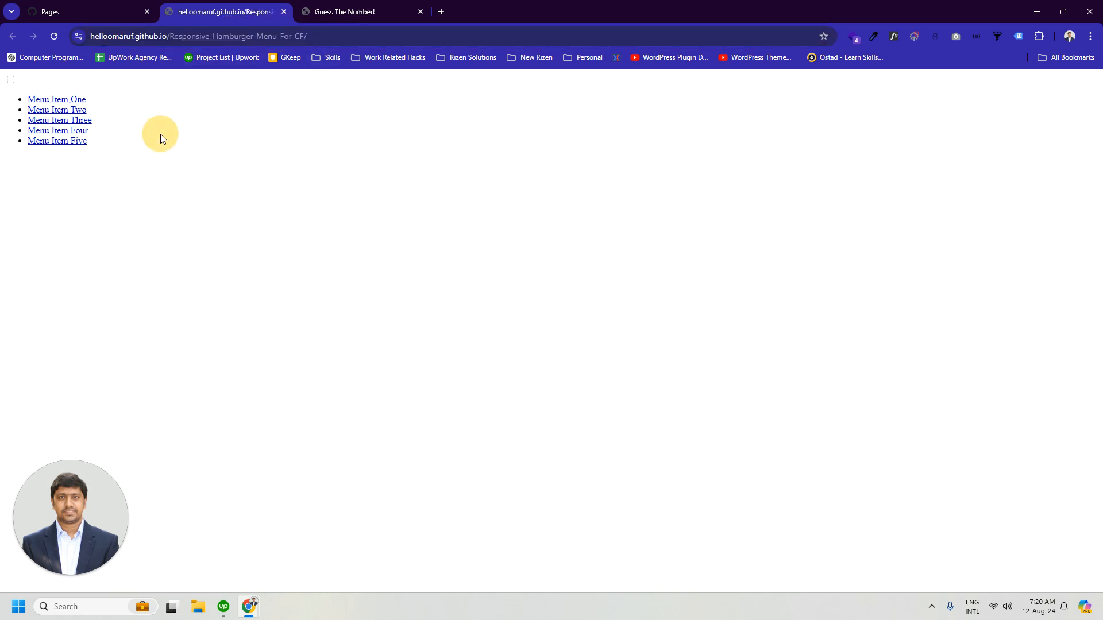
pyautogui.doubleClick(304, 37)
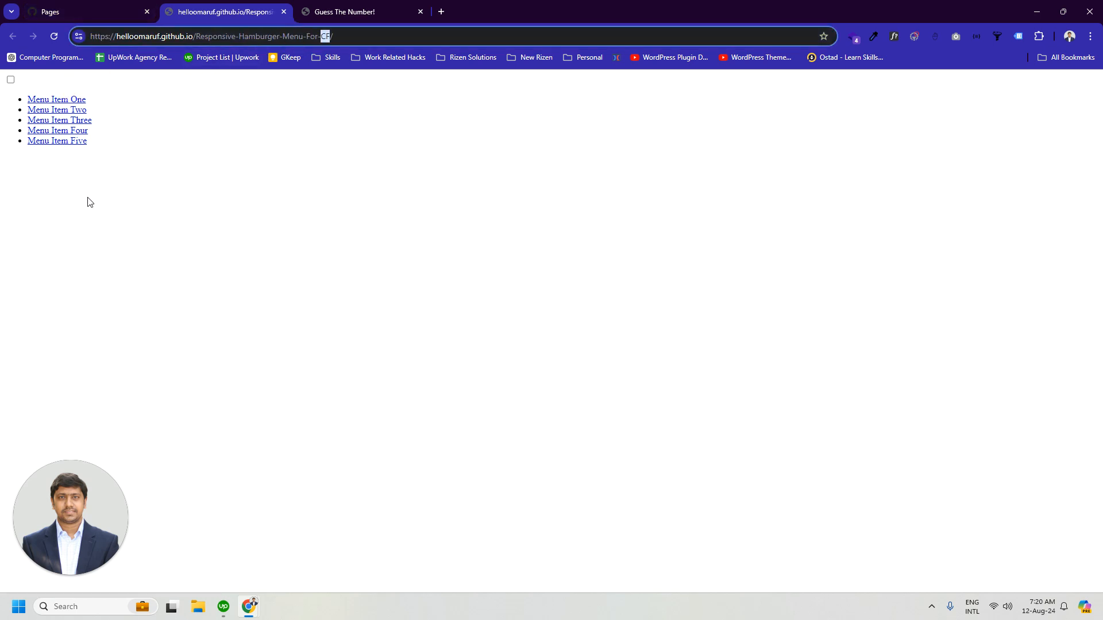
pyautogui.moveTo(89, 201); pyautogui.dragTo(7, 83)
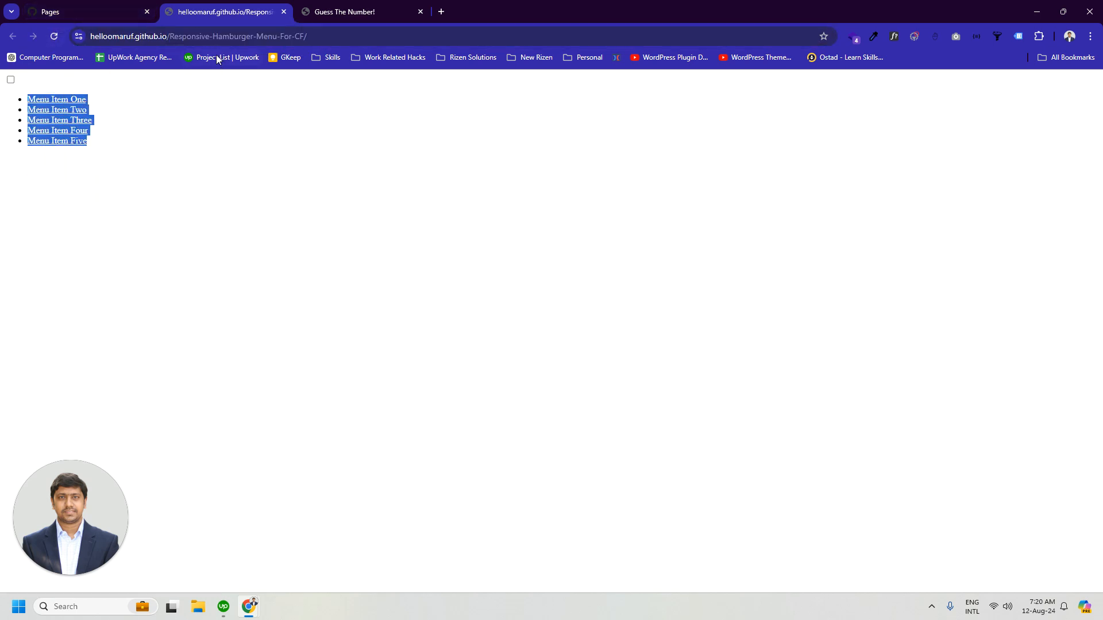
pyautogui.click(252, 35)
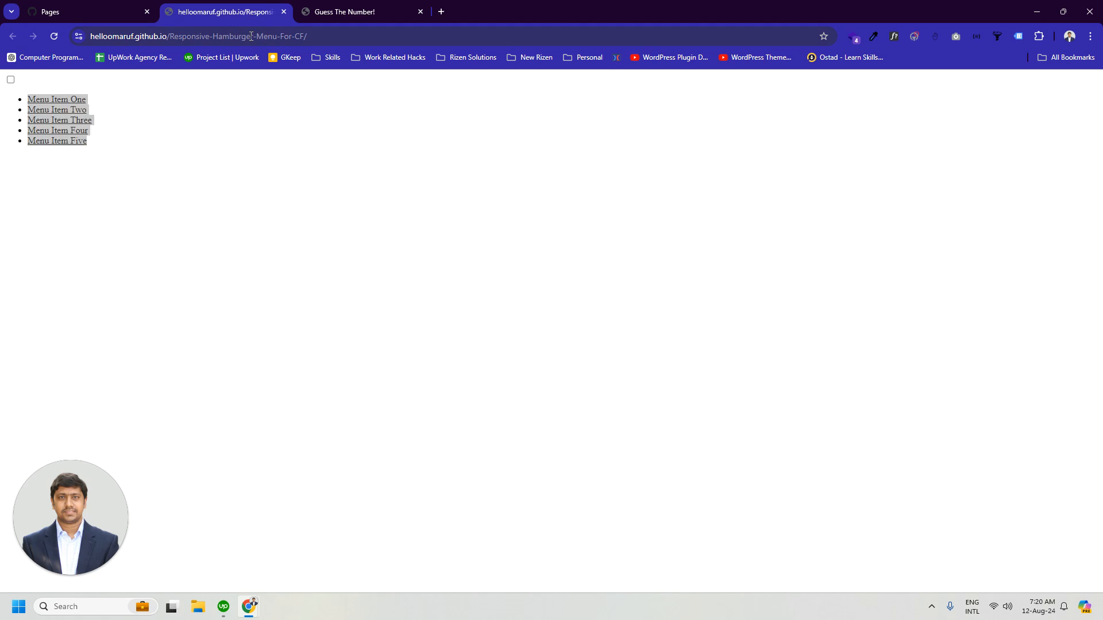
pyautogui.click(122, 7)
pyautogui.click(214, 12)
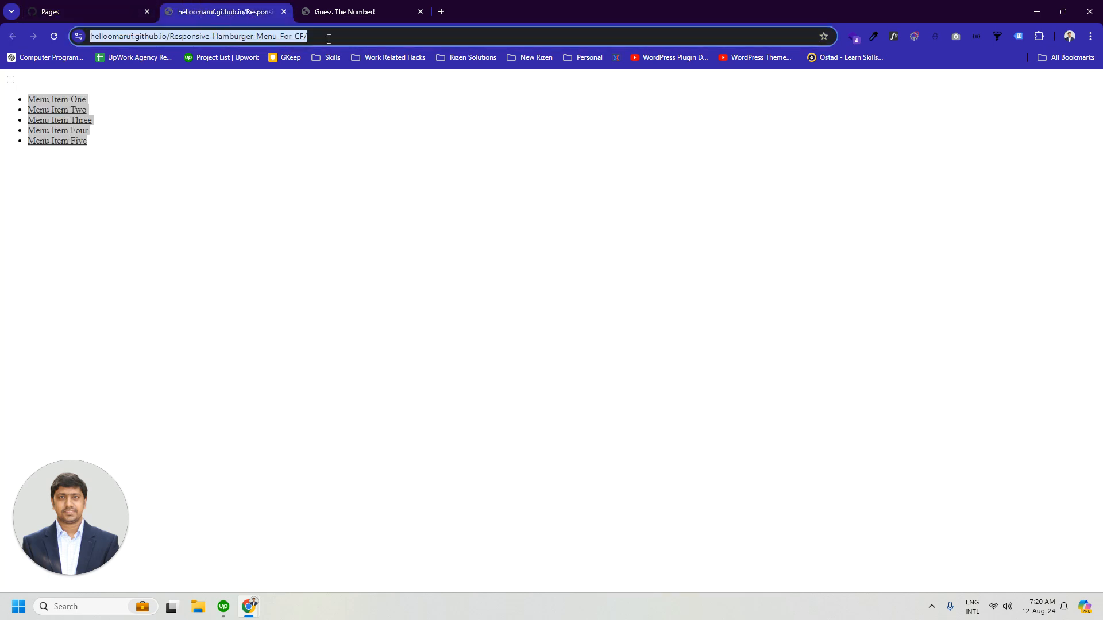
pyautogui.click(332, 36)
pyautogui.moveTo(350, 36); pyautogui.dragTo(90, 37)
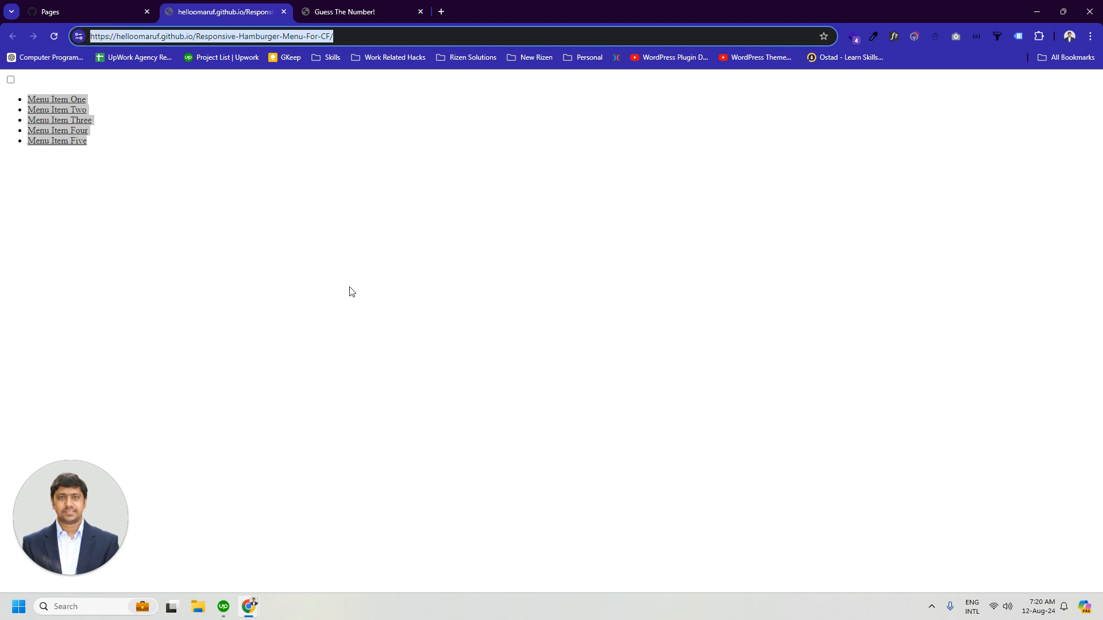